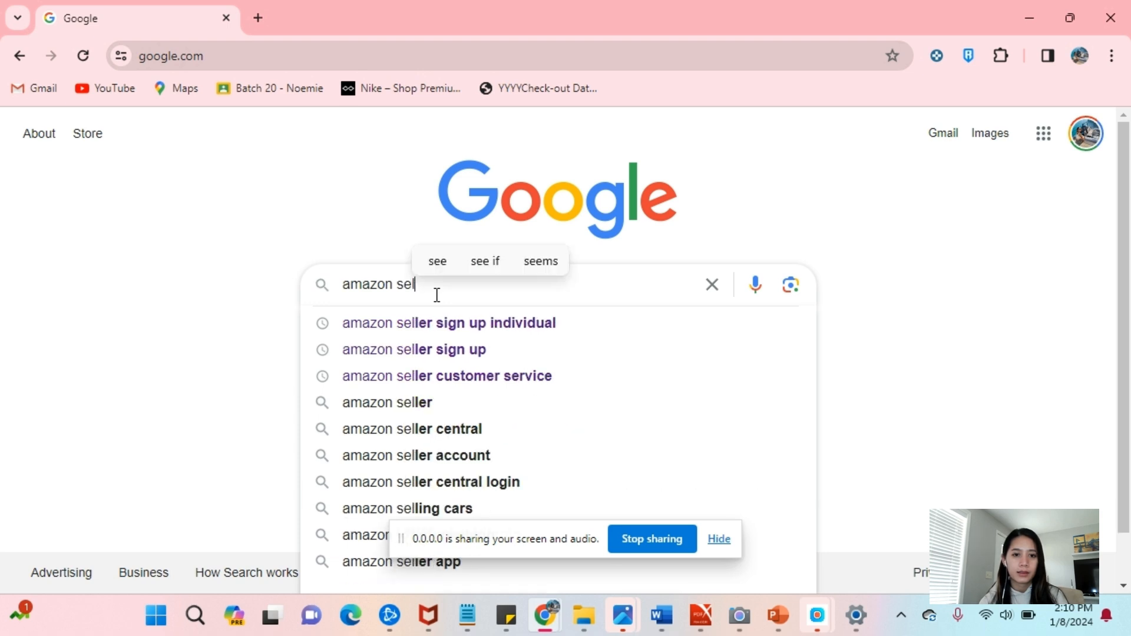
# - Search Google for "amazon seller sign up individual" and look through the results
pyautogui.click(469, 320)
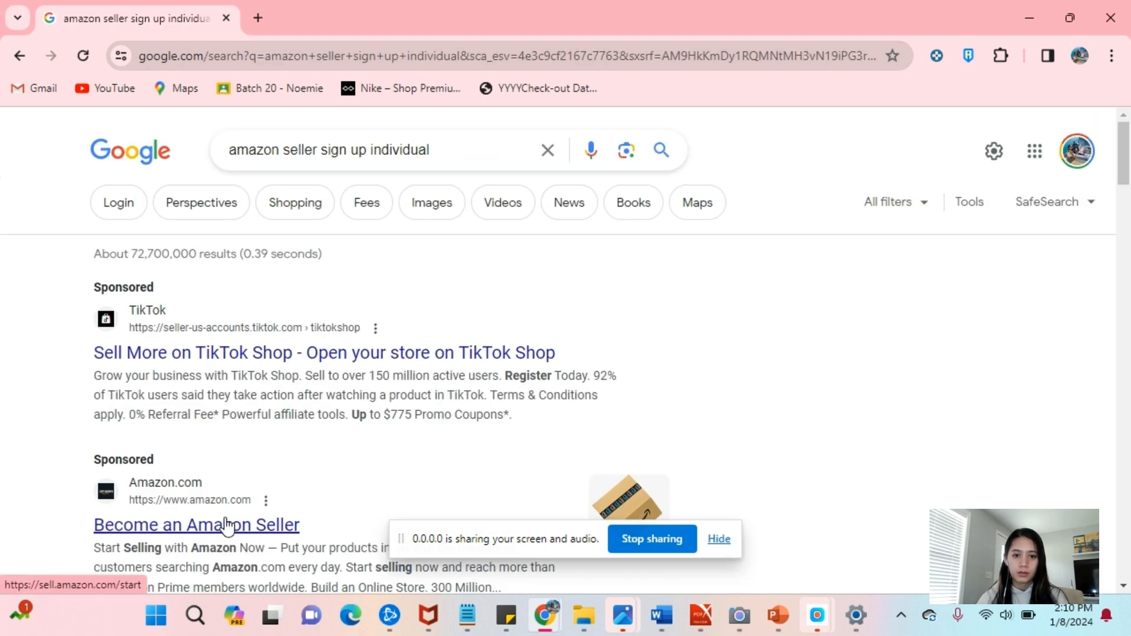
pyautogui.scroll(-1, 1128, 171)
pyautogui.moveTo(1128, 171); pyautogui.dragTo(1128, 245)
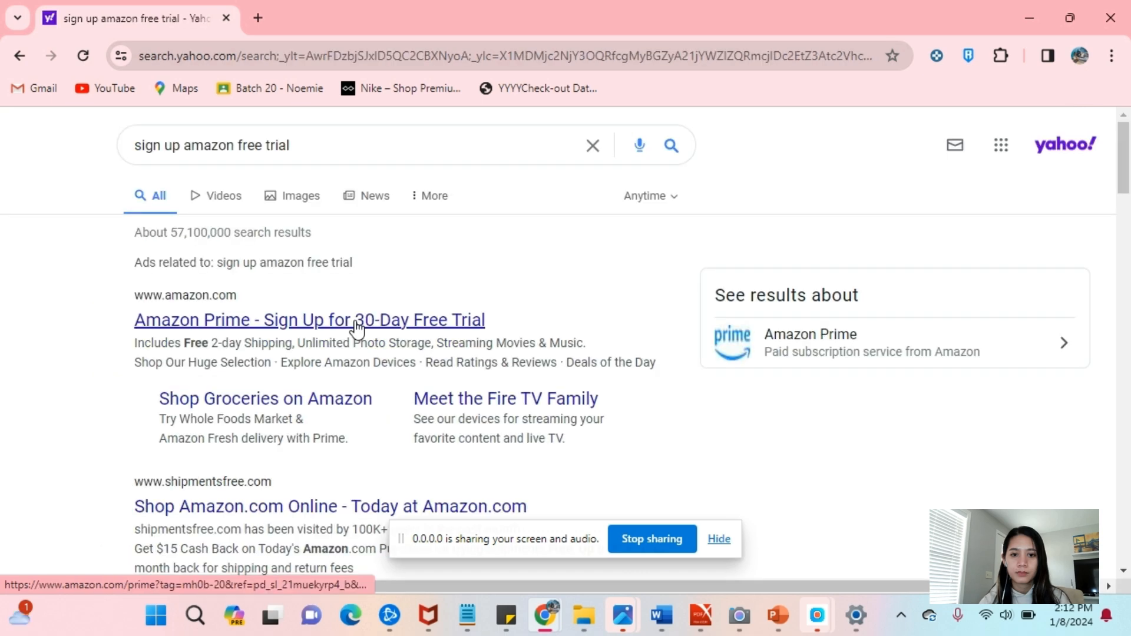
# - Change the search from the free trial to "sign up amazon individual account" and look through the results
pyautogui.scroll(-15, 353, 328)
pyautogui.scroll(10, 358, 328)
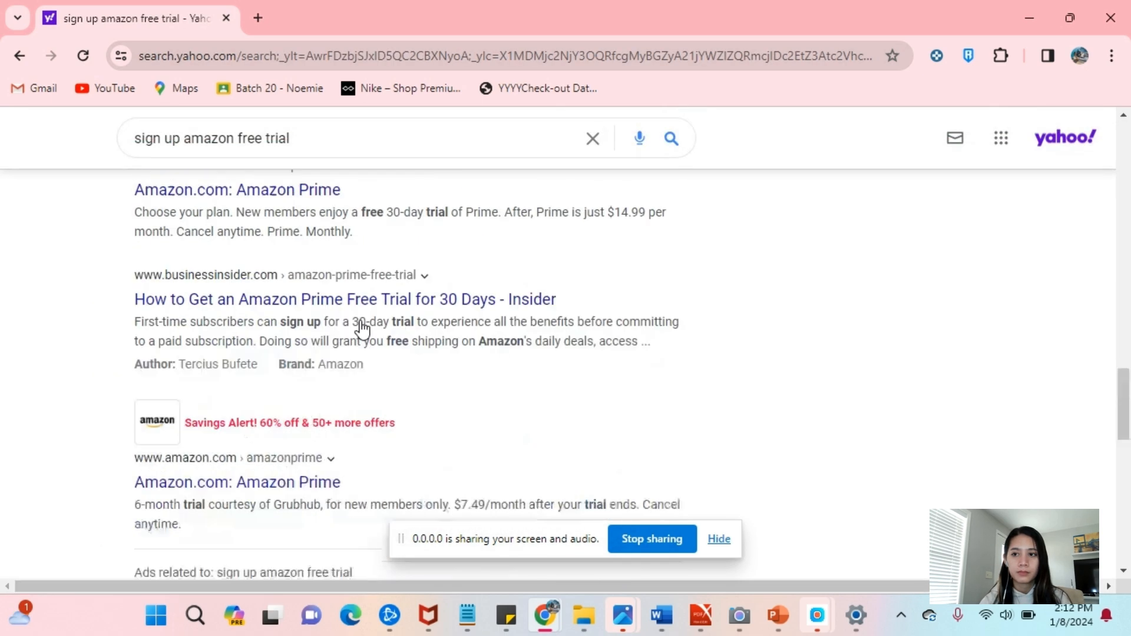
pyautogui.click(413, 141)
pyautogui.moveTo(413, 140); pyautogui.dragTo(238, 148)
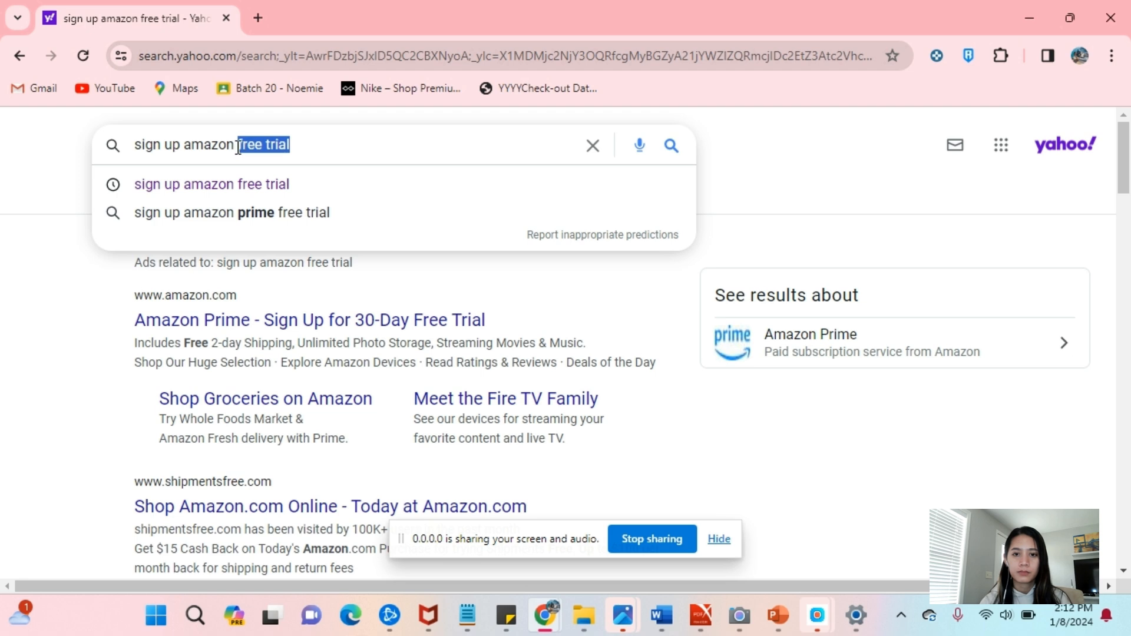
pyautogui.write('indi')
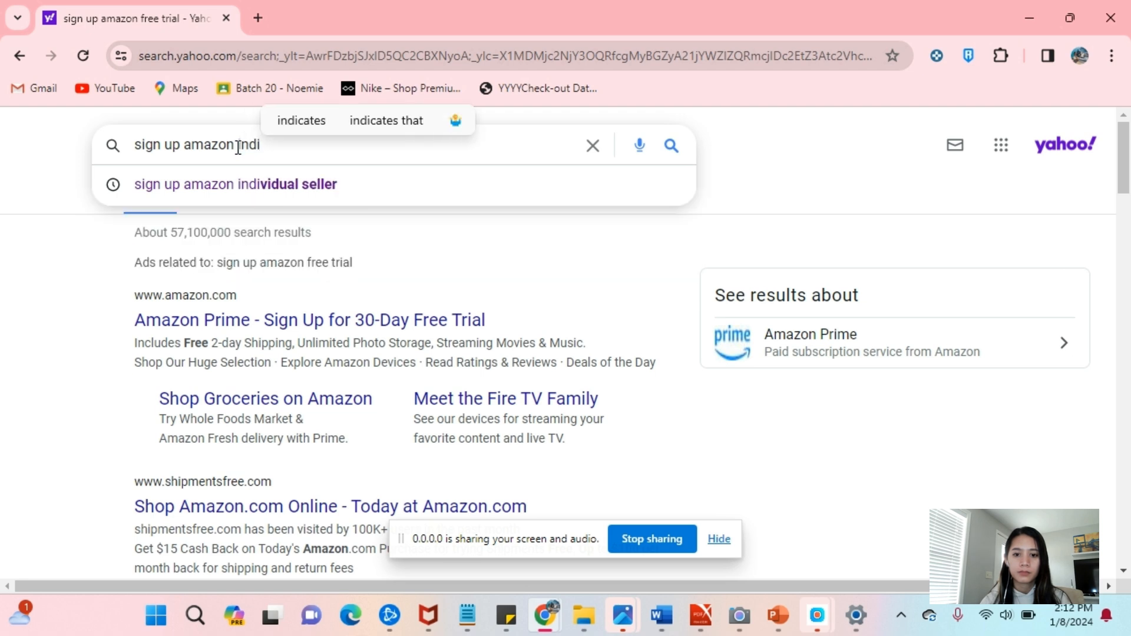
pyautogui.write('vidual a')
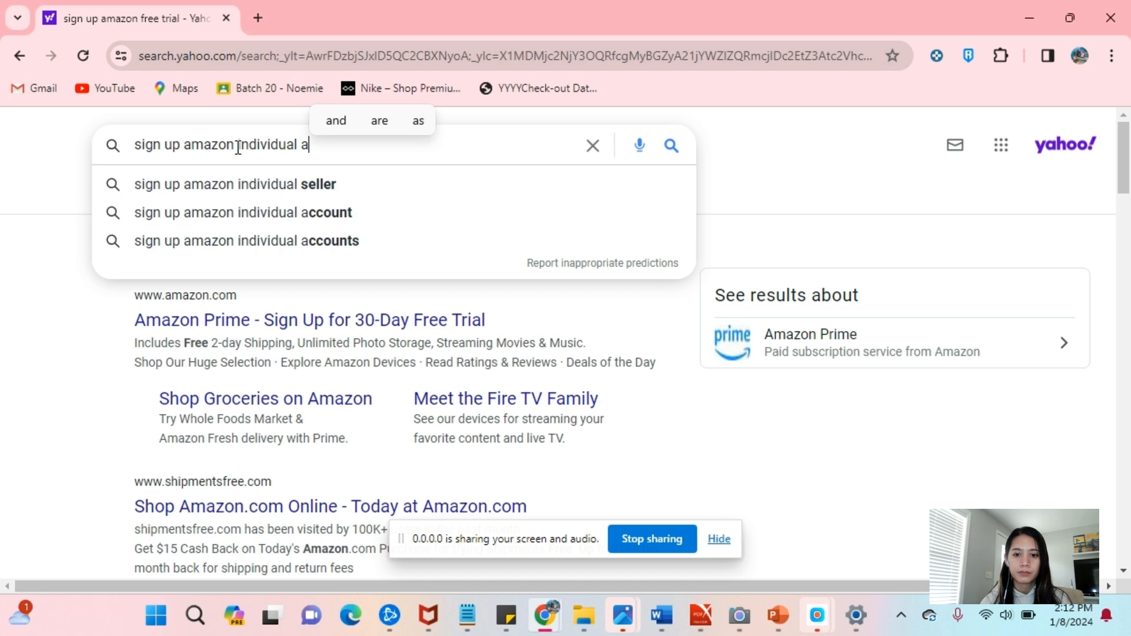
pyautogui.write('ccount')
pyautogui.press('Return')
pyautogui.scroll(-15, 353, 356)
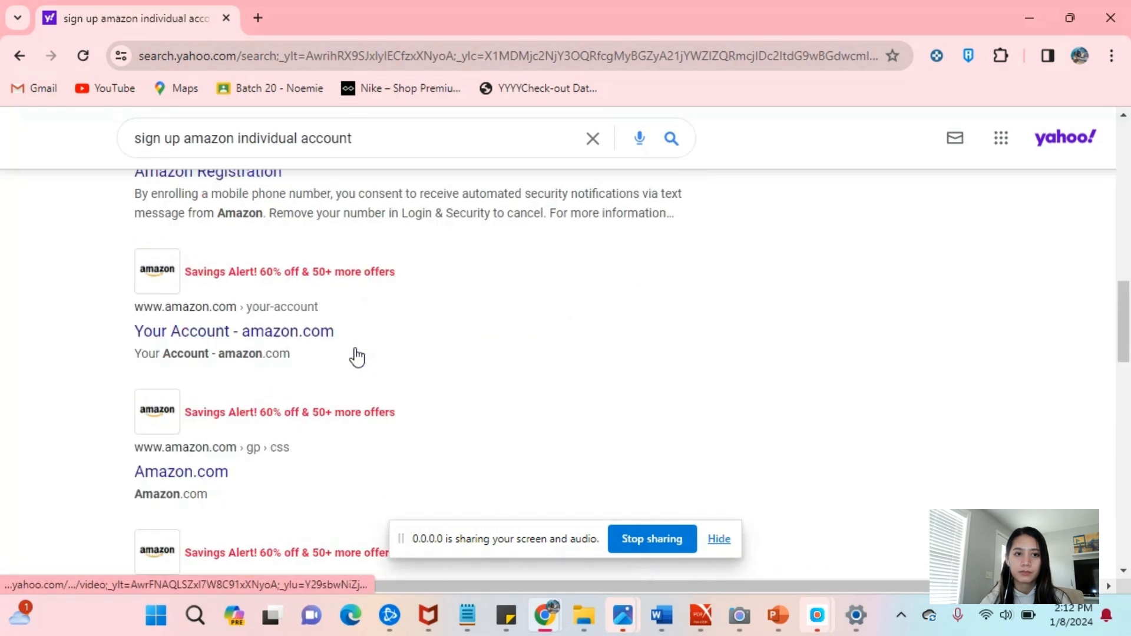
pyautogui.scroll(15, 356, 357)
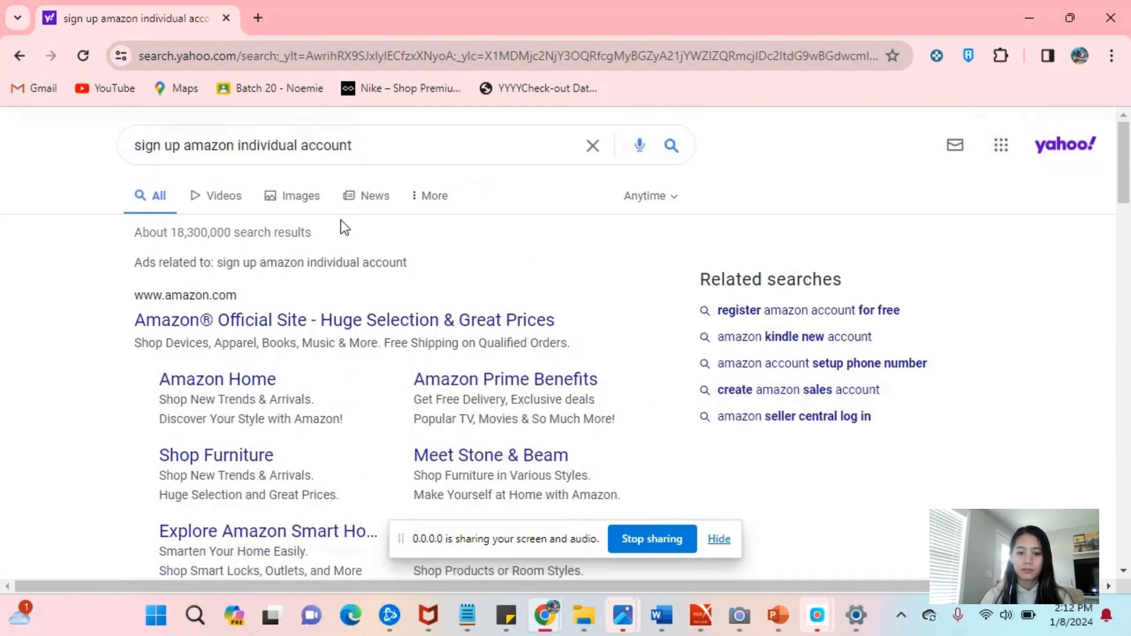
# - Refine the search to "sign up amazon seller individual account" and open the first result
pyautogui.click(237, 146)
pyautogui.write('se')
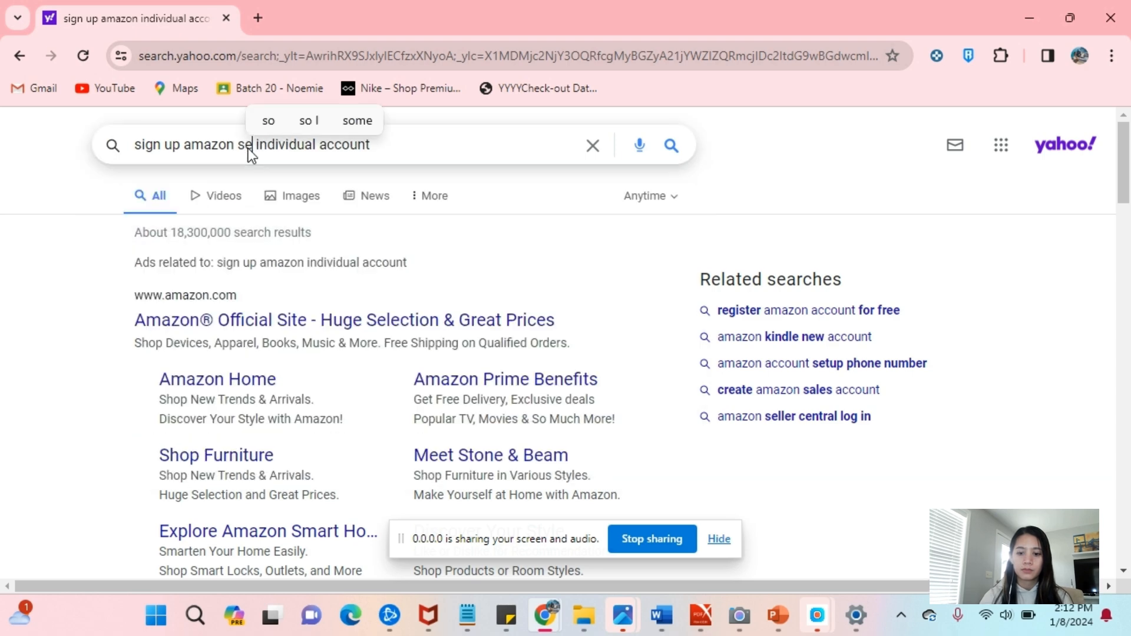
pyautogui.write('ller')
pyautogui.press('Return')
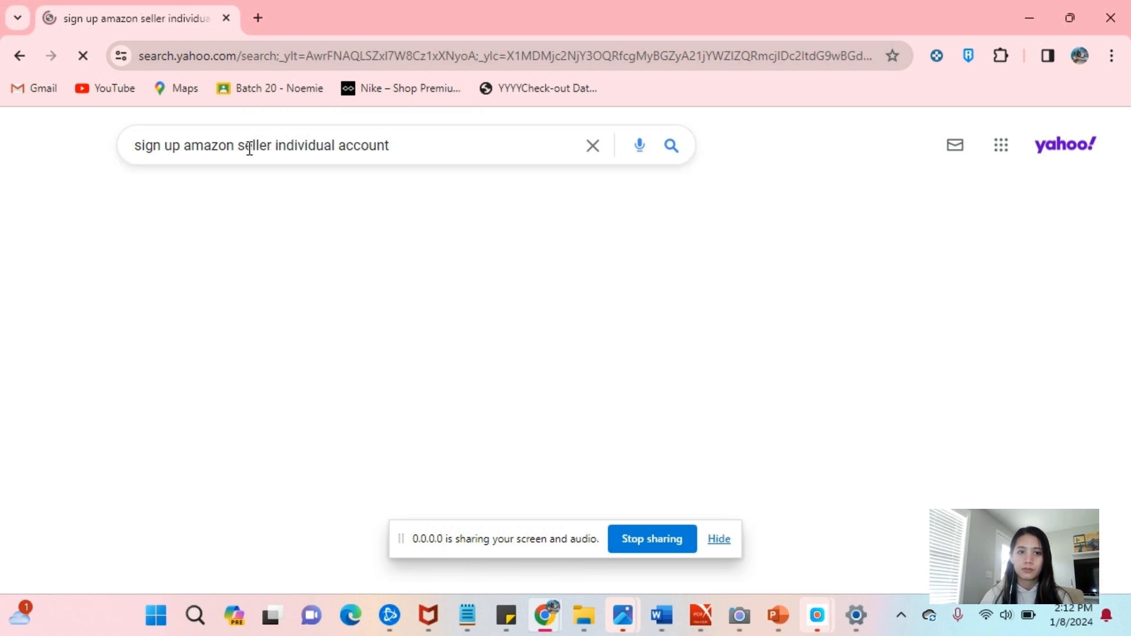
pyautogui.click(152, 321)
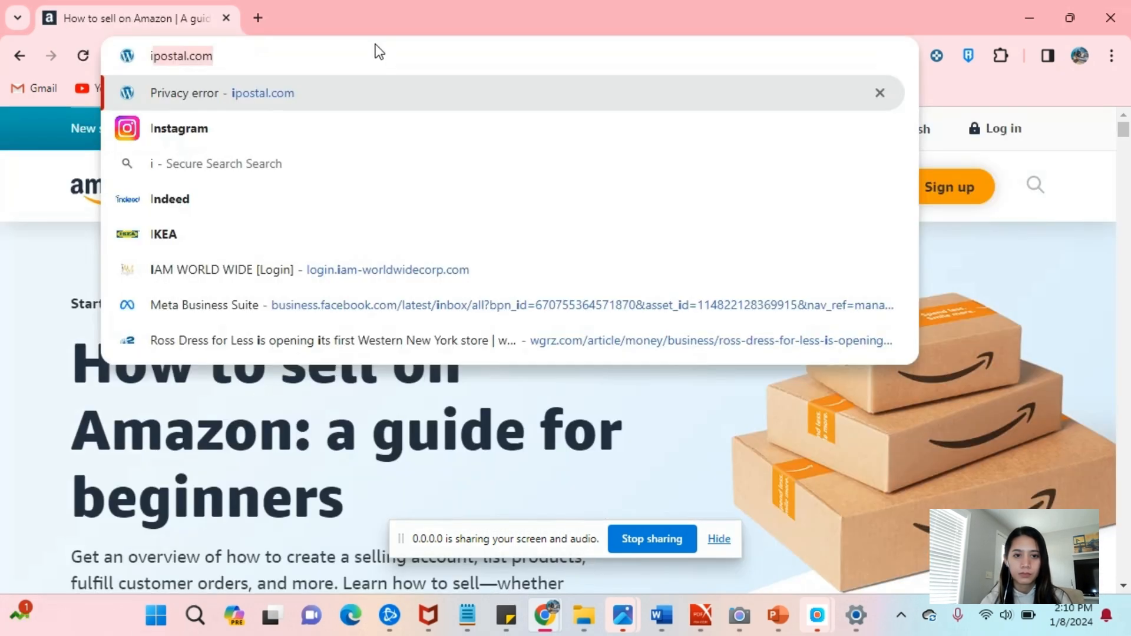
# - Search the web for "individual seller account amazon" and open the Amazon Sellers Official Site result
pyautogui.write('ndi')
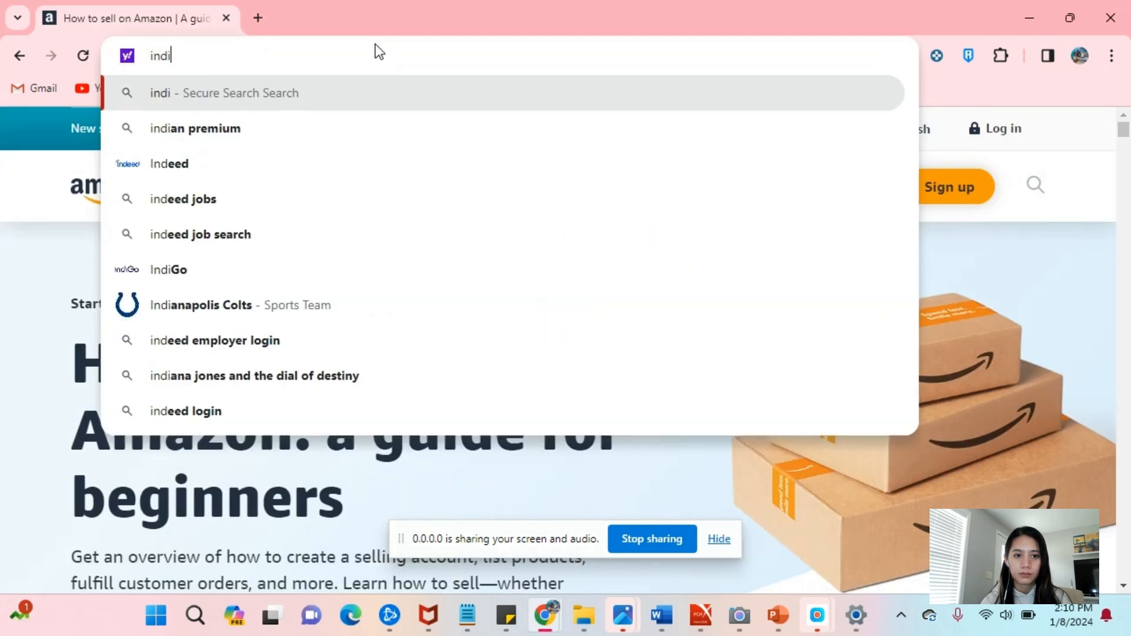
pyautogui.write('vidua')
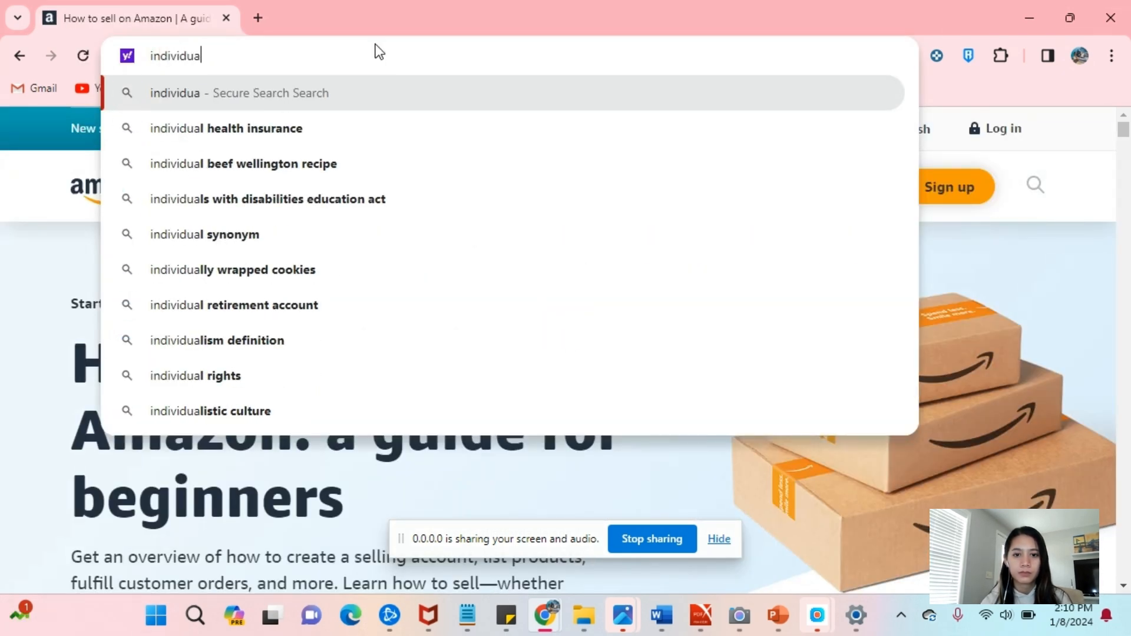
pyautogui.write('l seller a')
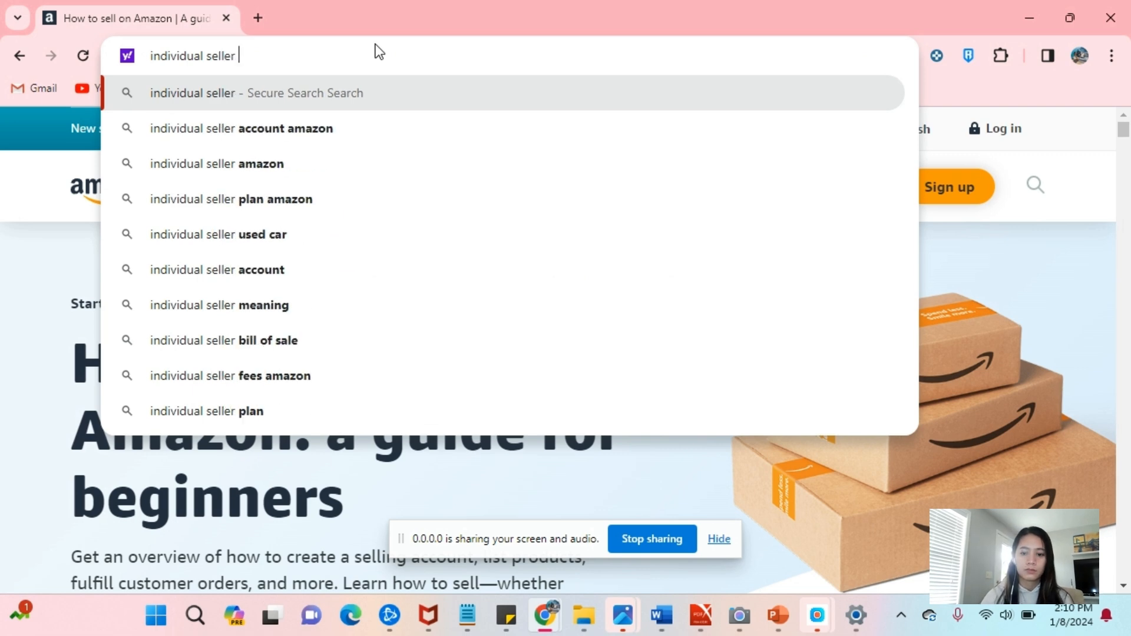
pyautogui.click(352, 124)
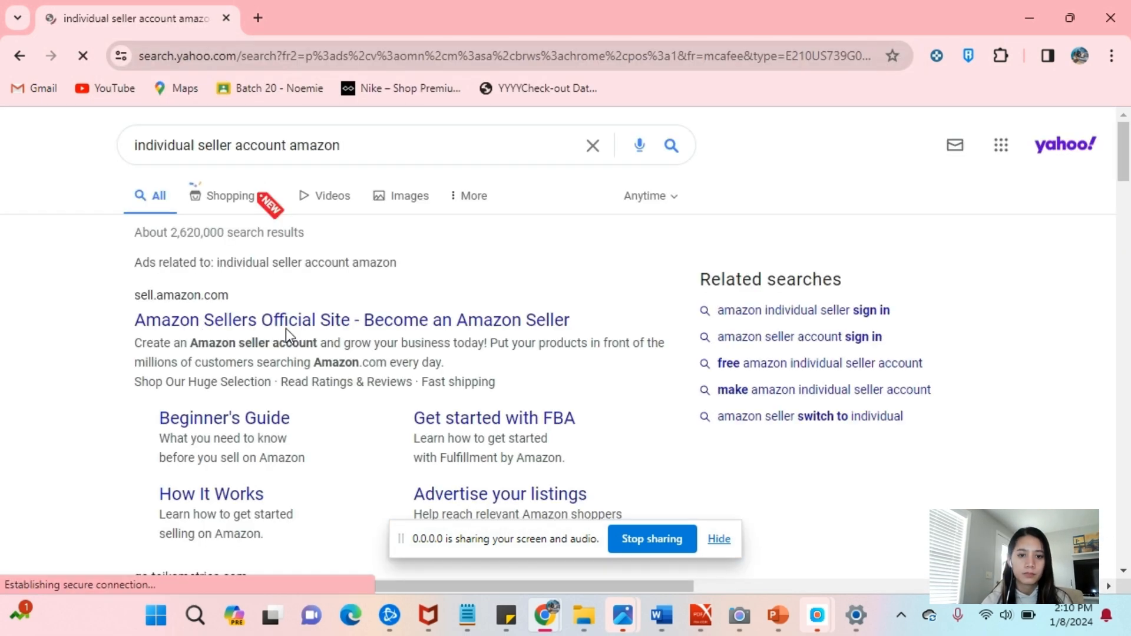
pyautogui.click(285, 325)
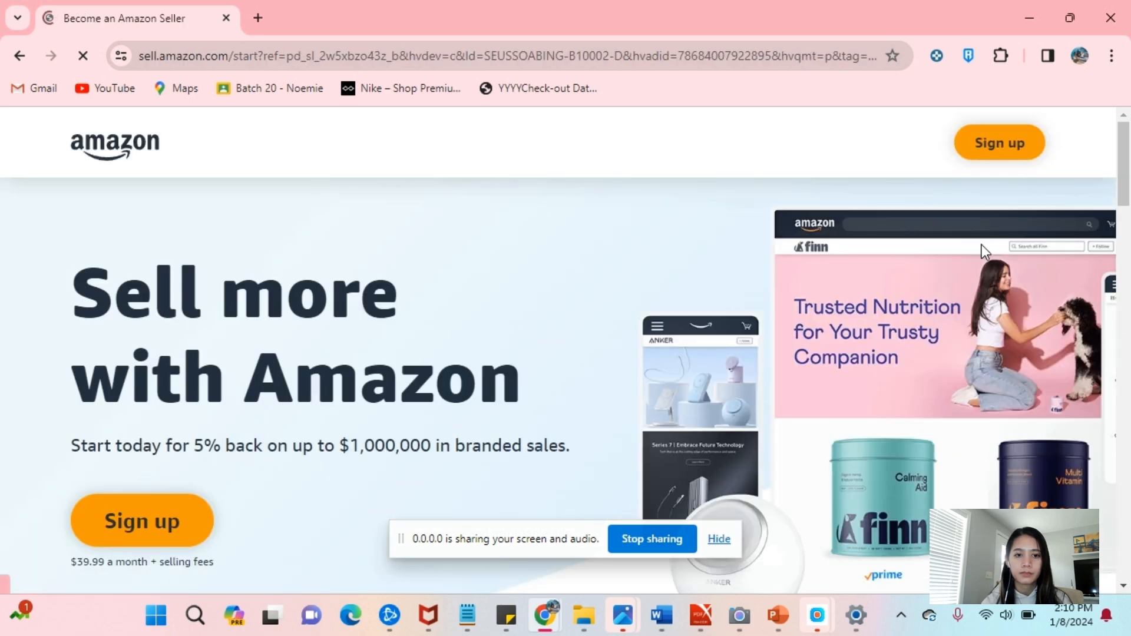
pyautogui.moveTo(1124, 142); pyautogui.dragTo(891, 120)
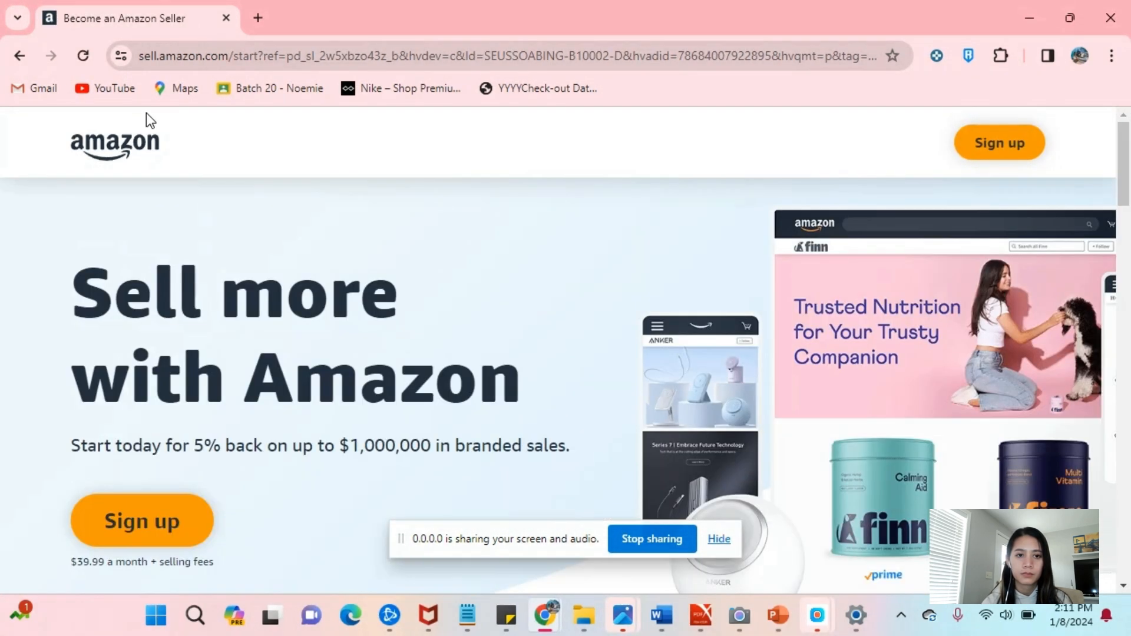
pyautogui.click(202, 59)
pyautogui.write('sign up amazon indi')
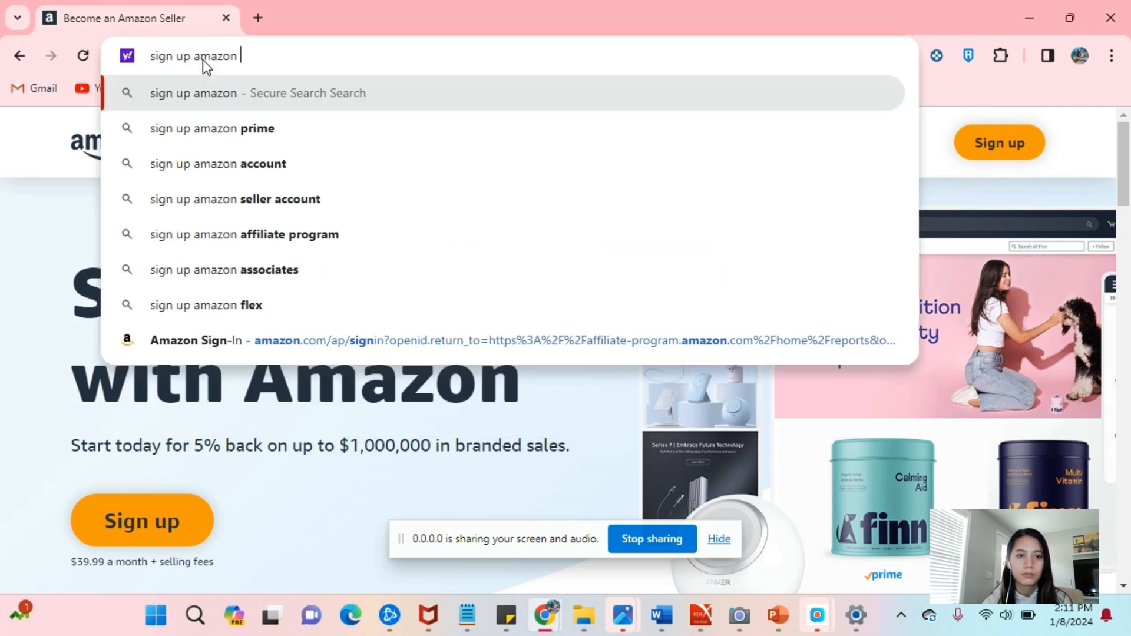
pyautogui.click(358, 202)
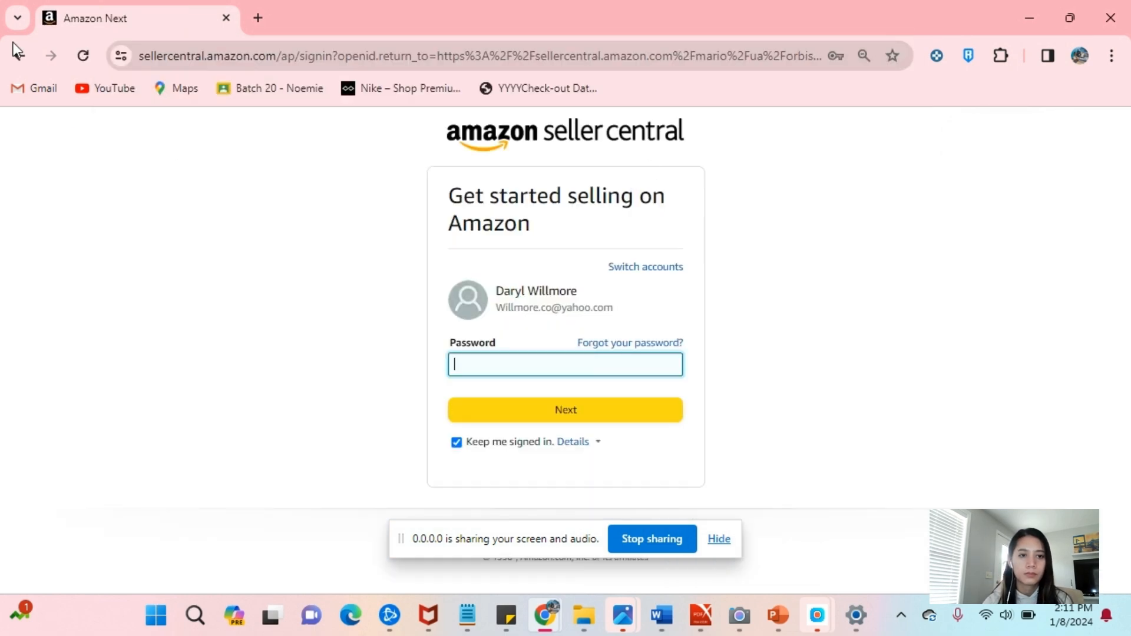
pyautogui.hotkey('alt', 'Left')
# - Search the web for "sign up amazon individual seller" and open a result
pyautogui.click(500, 55)
pyautogui.write('sigh')
pyautogui.press('BackSpace')
pyautogui.write('n up amazon indi')
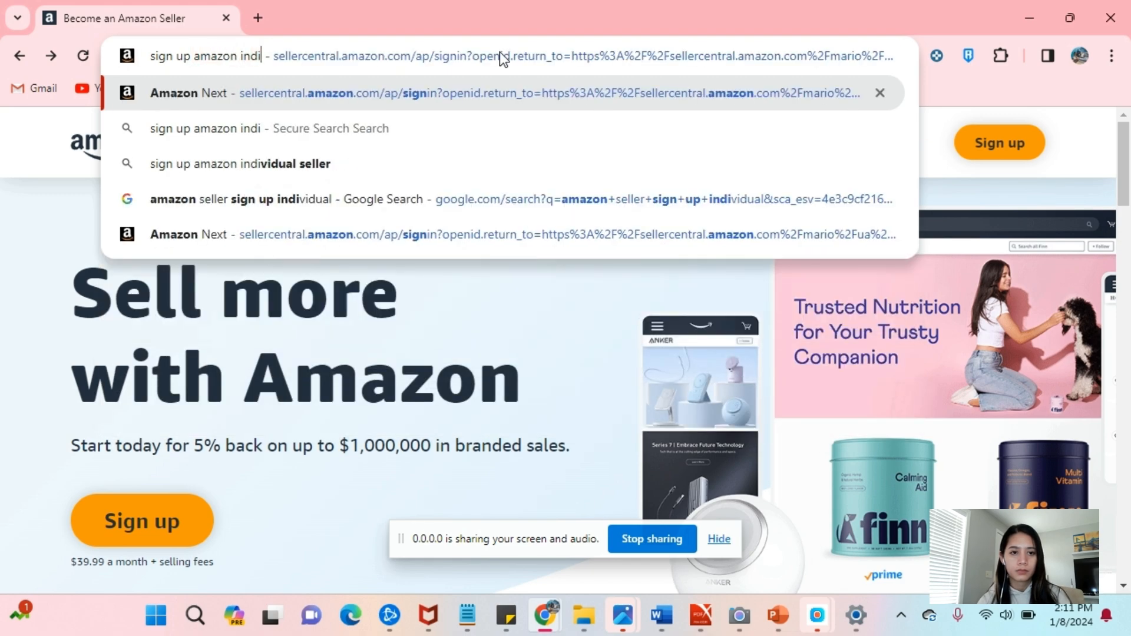
pyautogui.click(740, 156)
pyautogui.click(443, 327)
# - Look over the opened page, return to the search results and check them for individual seller sign-up
pyautogui.scroll(-10, 443, 327)
pyautogui.scroll(9, 443, 327)
pyautogui.click(19, 55)
pyautogui.scroll(-20, 271, 222)
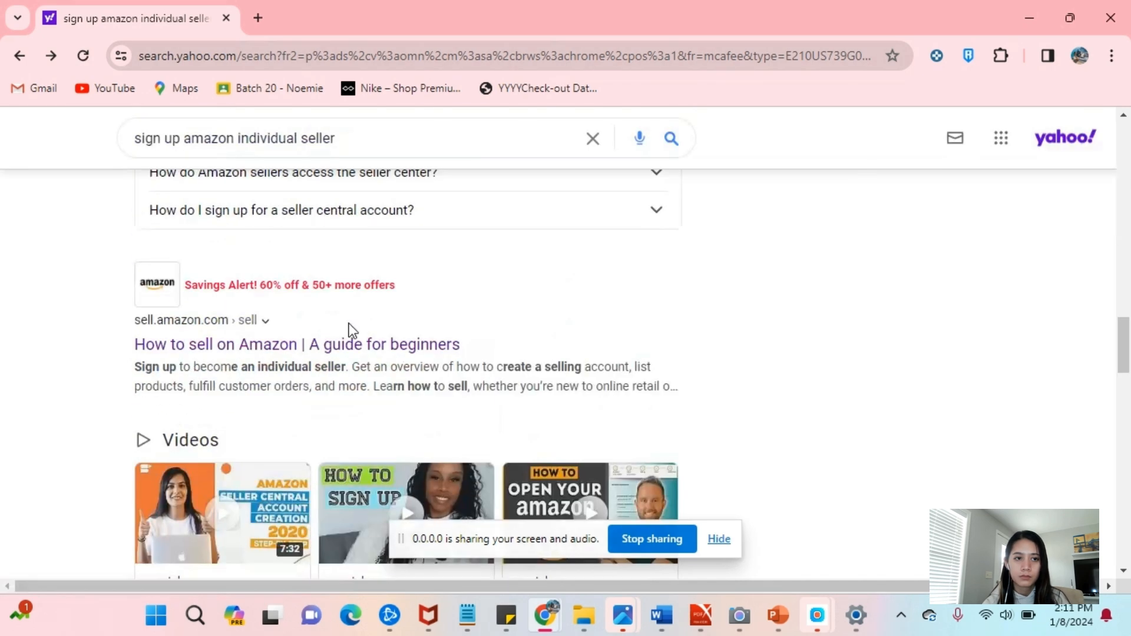
pyautogui.scroll(15, 339, 359)
pyautogui.moveTo(235, 138); pyautogui.dragTo(379, 126)
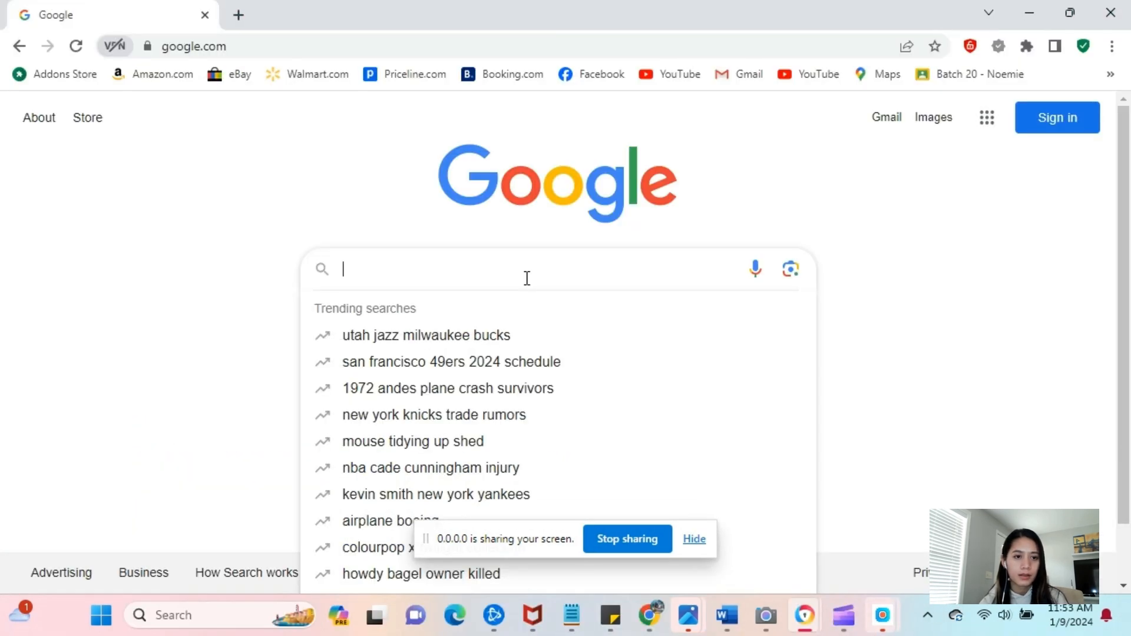
# - Search Google for "sell.amazon.com", view the Amazon Sellers Official Site result and return to the results
pyautogui.write('sell.ama')
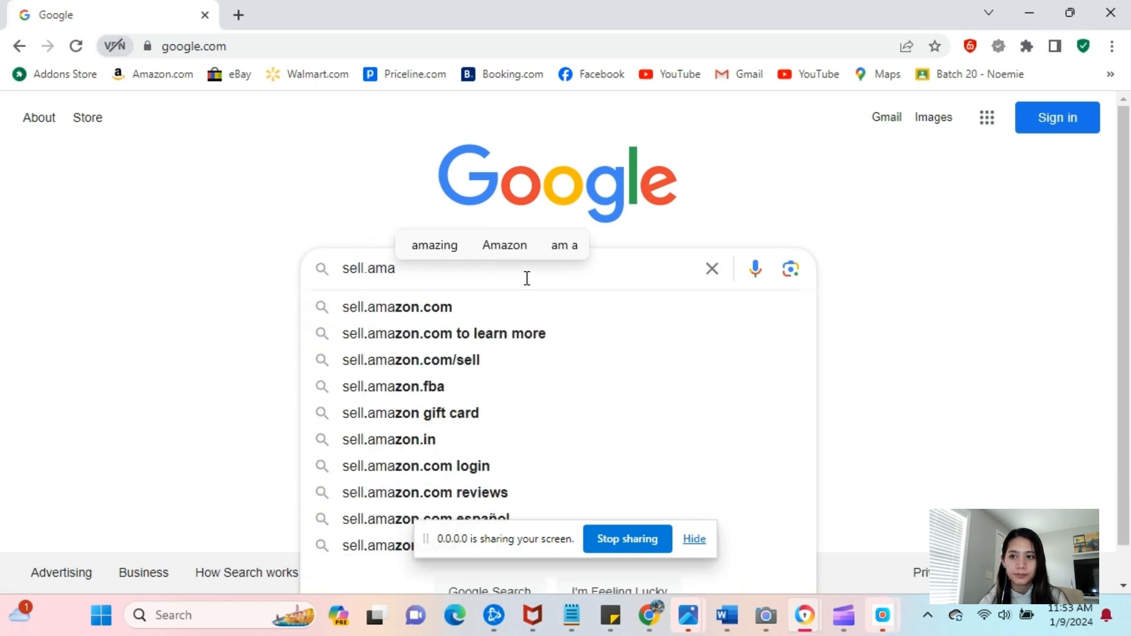
pyautogui.click(450, 313)
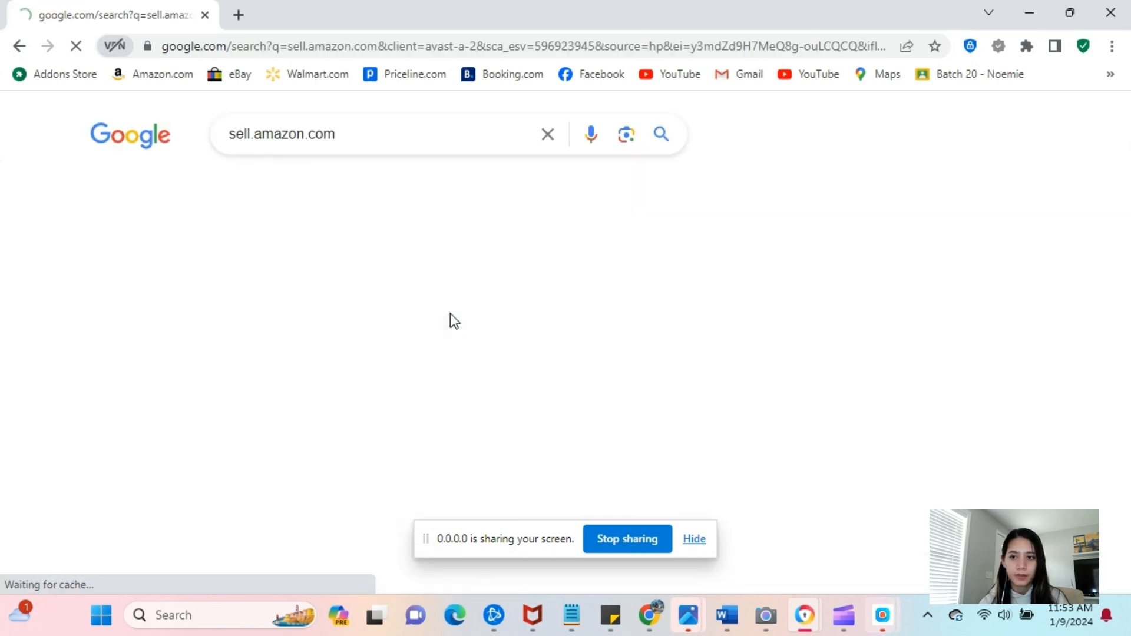
pyautogui.click(203, 335)
pyautogui.moveTo(1122, 171)
pyautogui.mouseDown()
pyautogui.moveTo(1114, 589)
pyautogui.moveTo(1122, 154)
pyautogui.mouseUp()
pyautogui.click(19, 47)
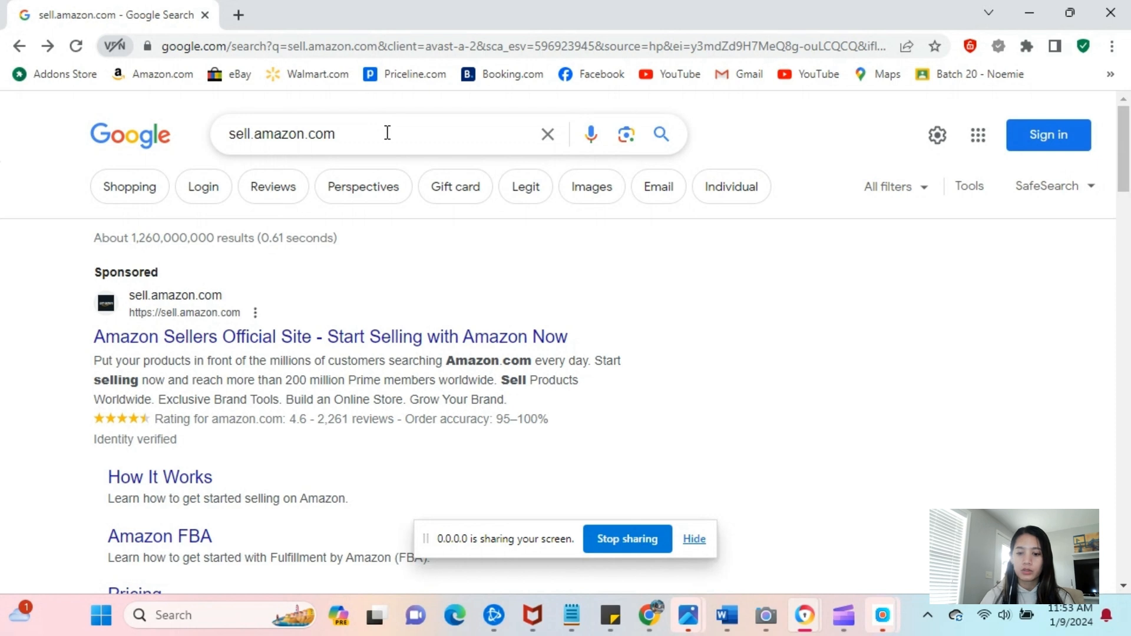
# - Search Google for "sell on amazon.com individual" and open the sponsored Amazon Seller Account result
pyautogui.click(426, 134)
pyautogui.write('in')
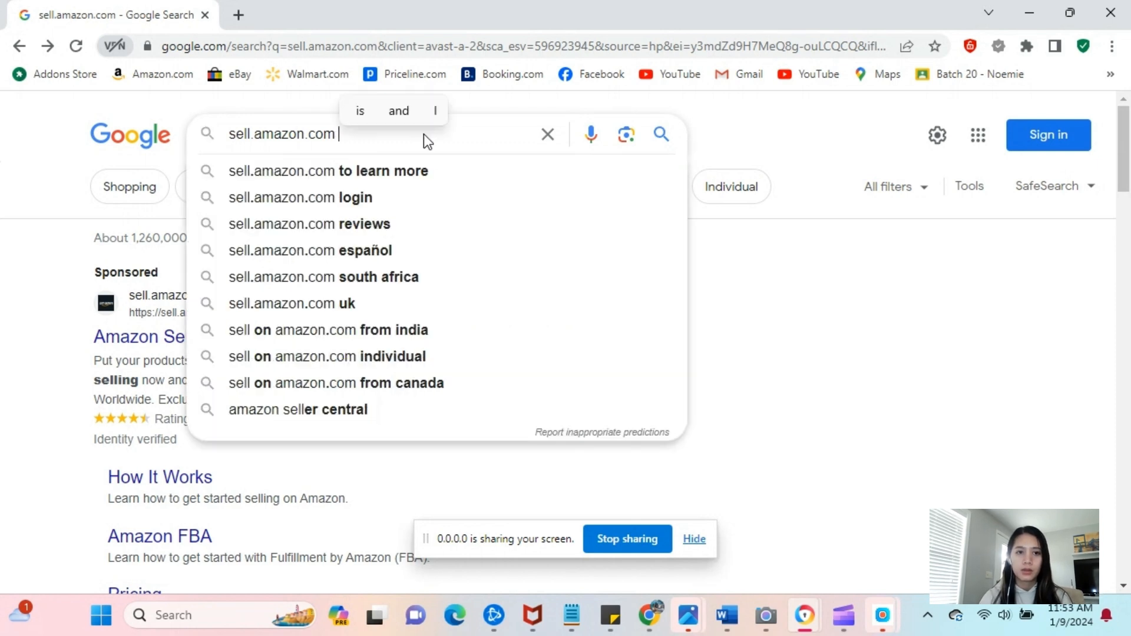
pyautogui.write('di')
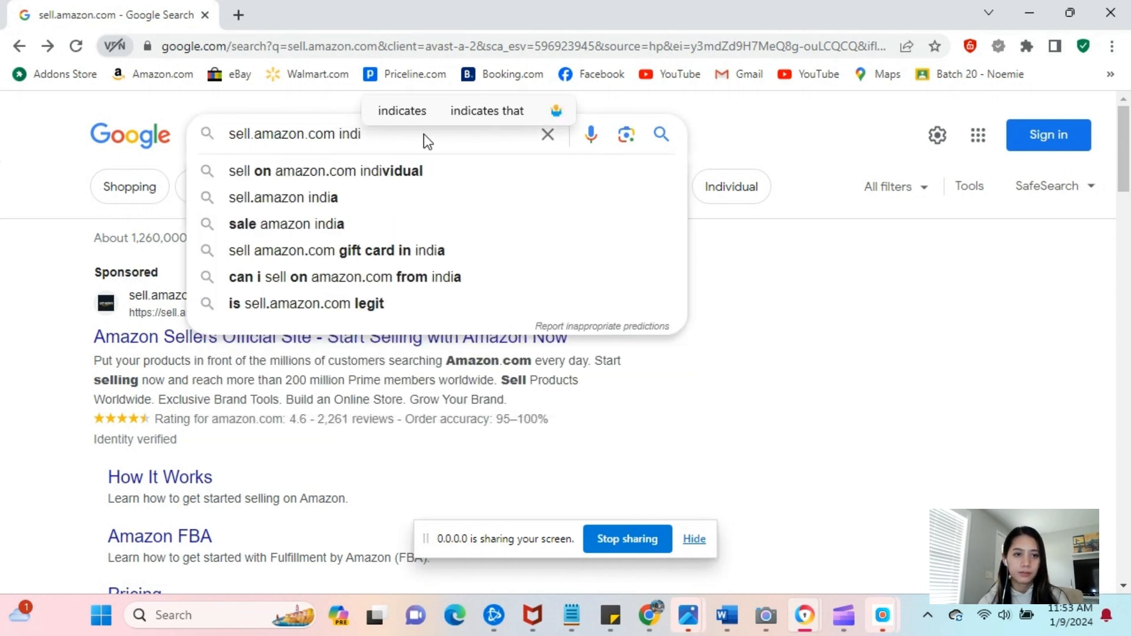
pyautogui.click(395, 172)
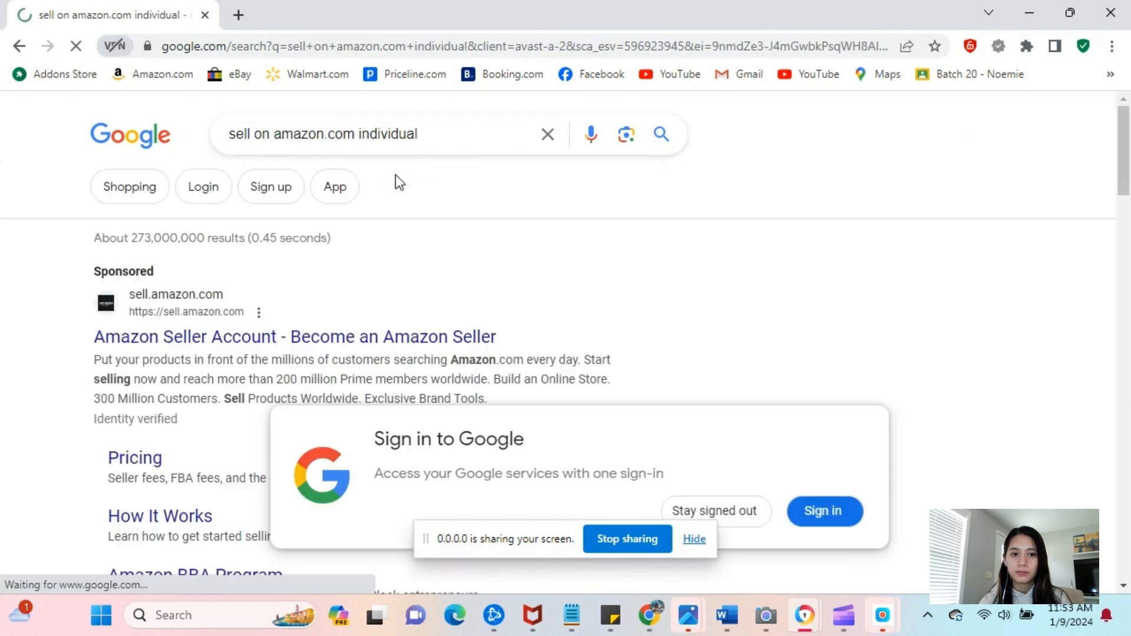
pyautogui.click(321, 333)
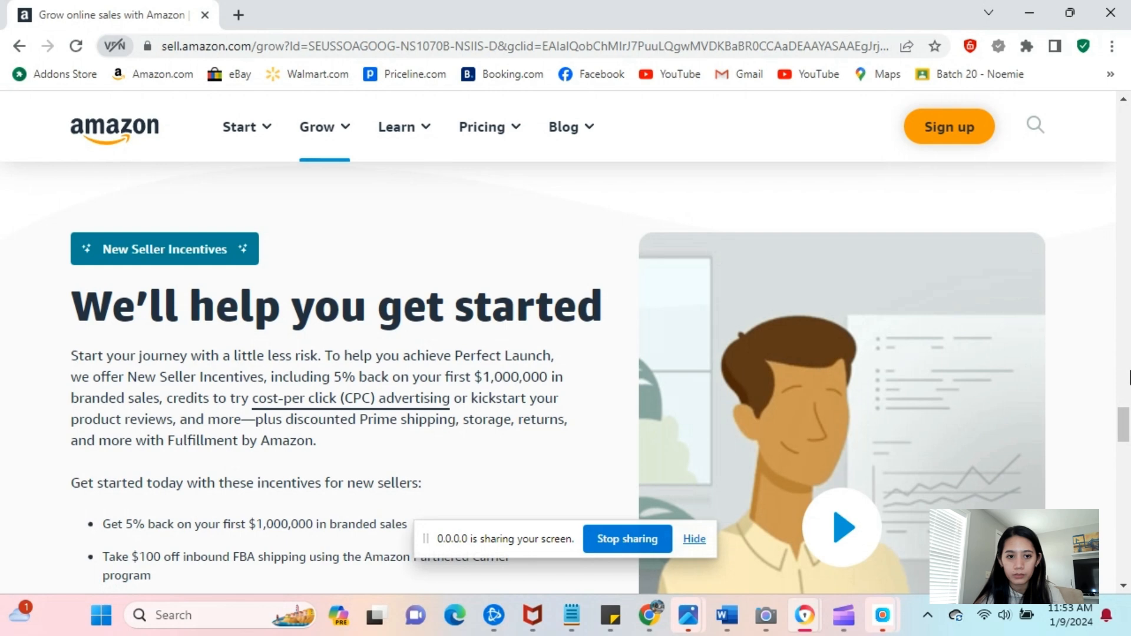
# - Follow the "Sign up to become an individual seller" link and open the form for creating a new Amazon account
pyautogui.scroll(-15, 1128, 377)
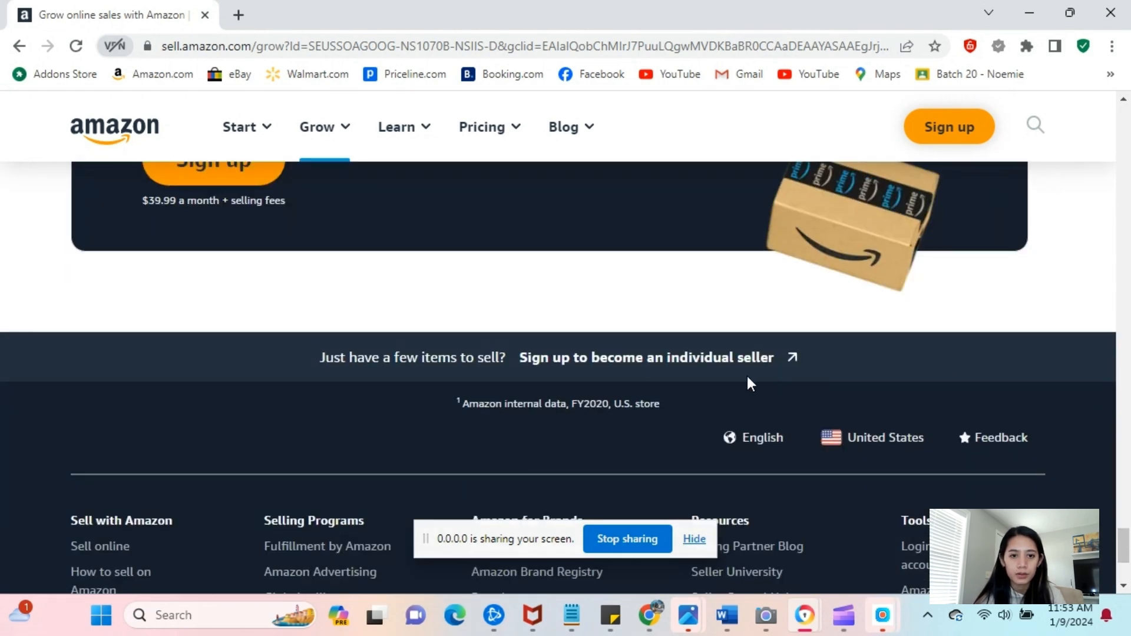
pyautogui.click(711, 366)
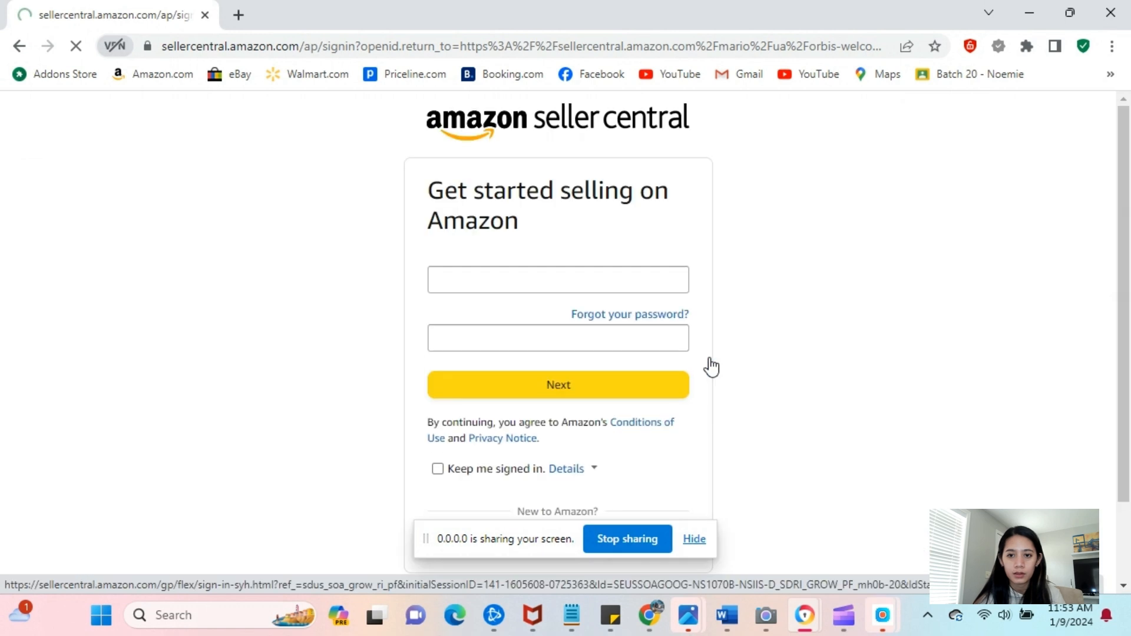
pyautogui.scroll(-2, 710, 369)
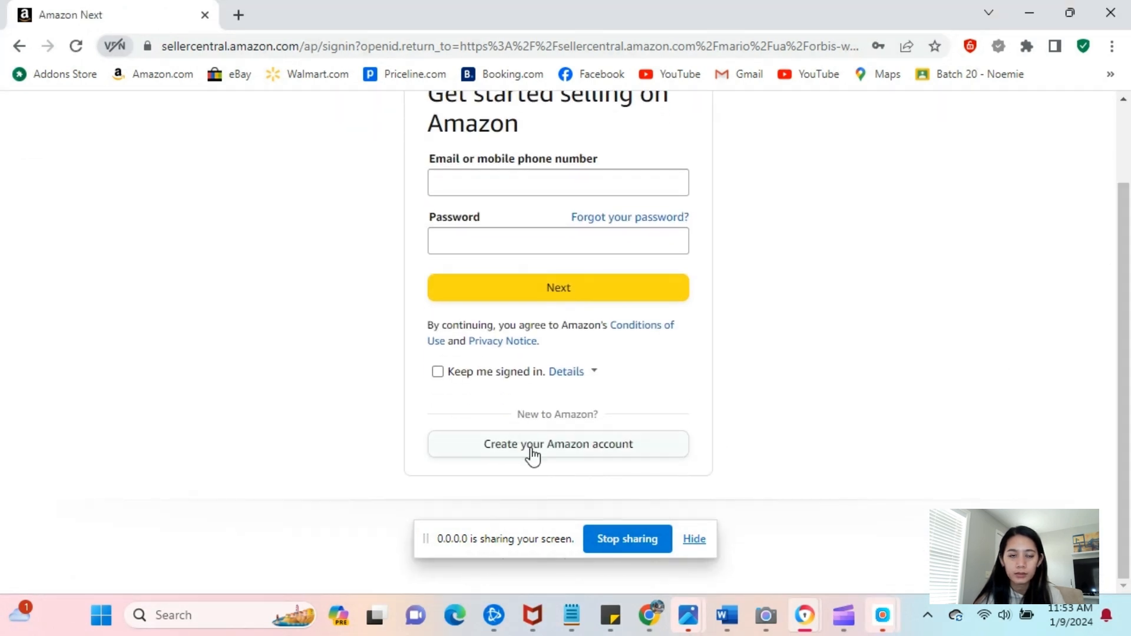
pyautogui.click(559, 452)
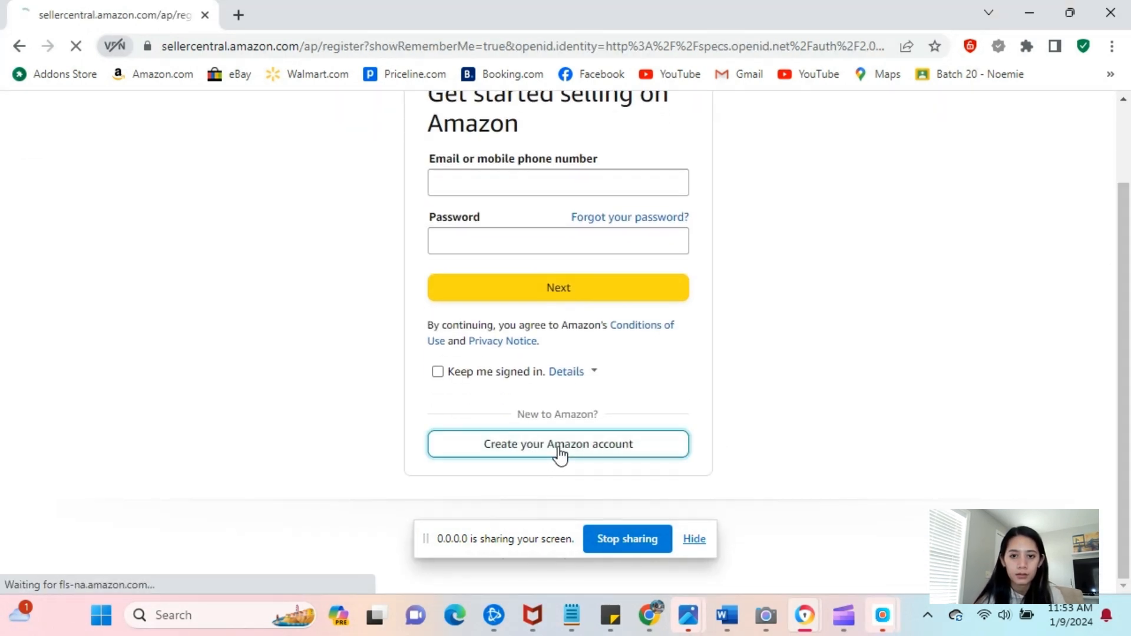
pyautogui.scroll(-1, 1127, 362)
pyautogui.moveTo(1127, 362); pyautogui.dragTo(1128, 298)
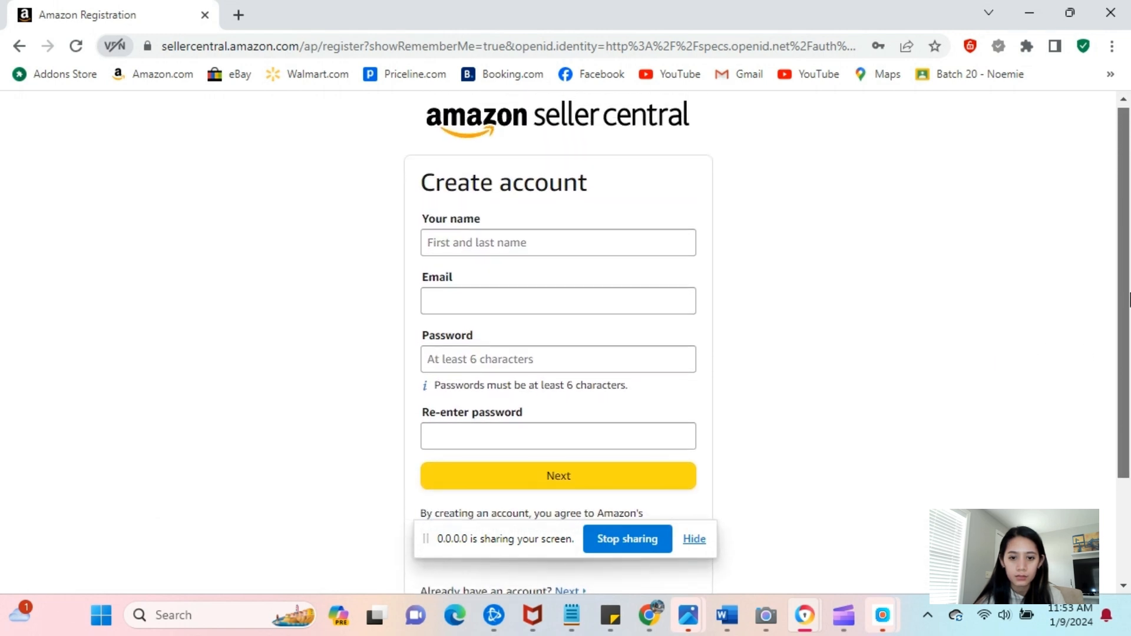
pyautogui.moveTo(504, 525); pyautogui.dragTo(9, 621)
pyautogui.moveTo(1127, 305)
pyautogui.mouseDown()
pyautogui.moveTo(1127, 318)
pyautogui.moveTo(1127, 300)
pyautogui.mouseUp()
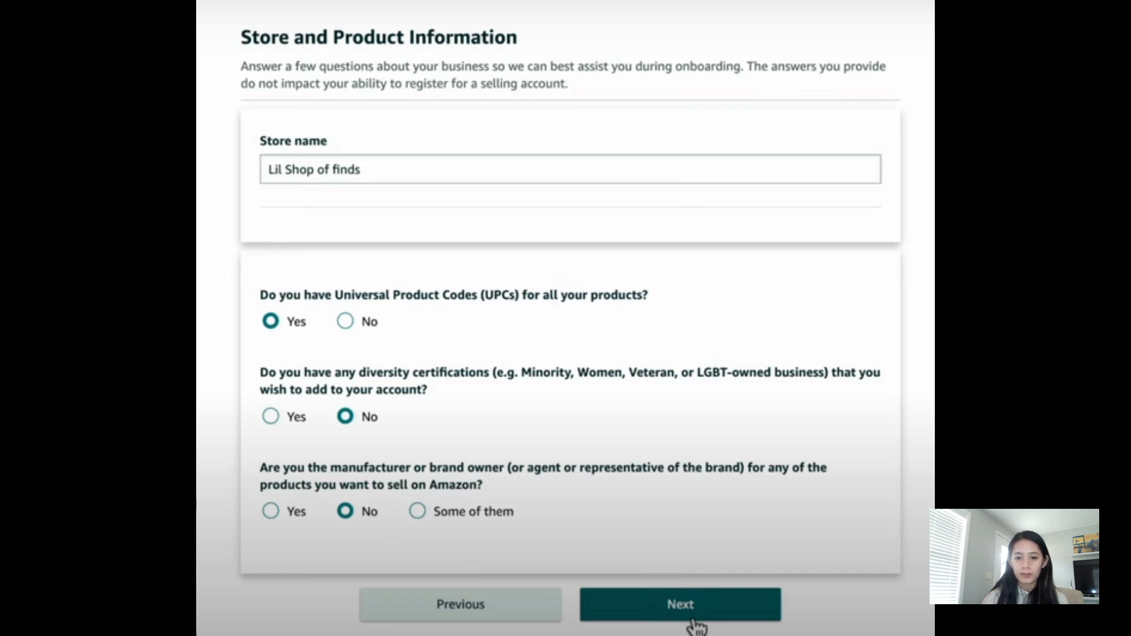
# - Submit the Store and Product Information answers and continue to Identity and Address Verification
pyautogui.click(697, 626)
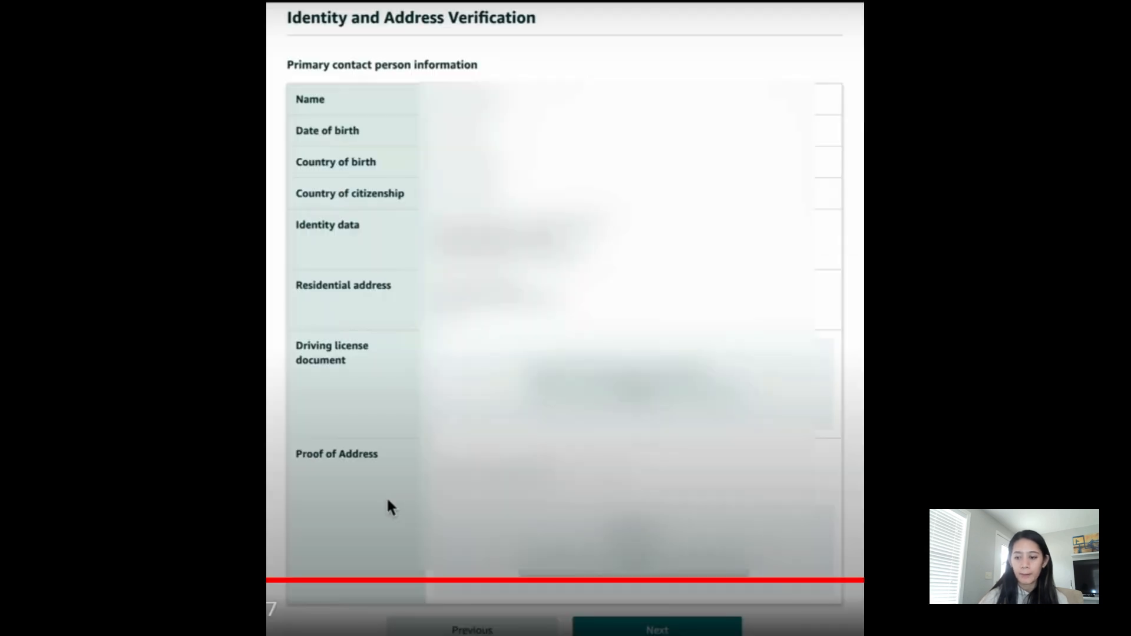